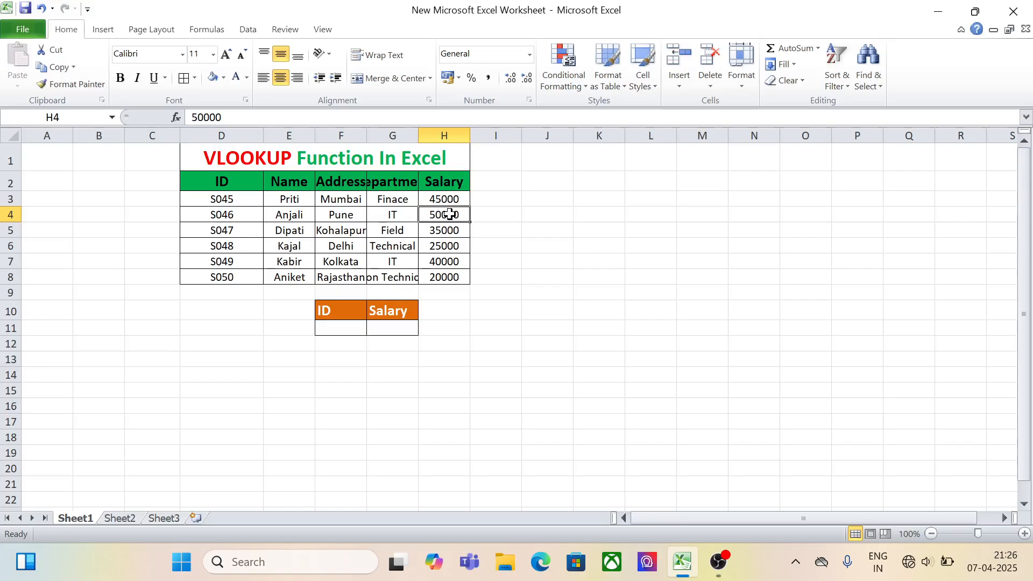
- Start a VLOOKUP formula in G11 with F11 as the lookup value
{"action": "left_click", "coordinate": [391, 330]}
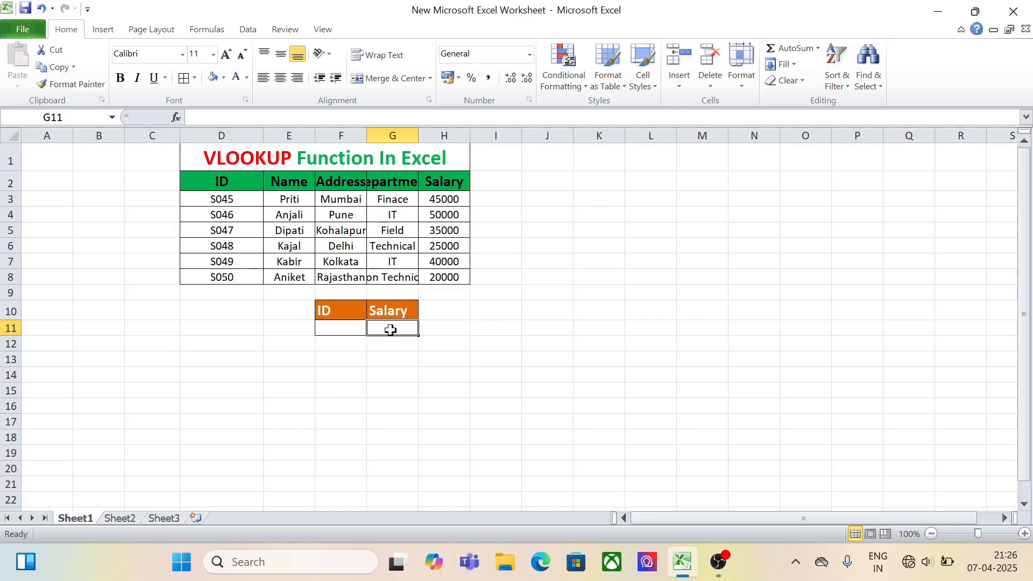
{"action": "type", "text": "=VL"}
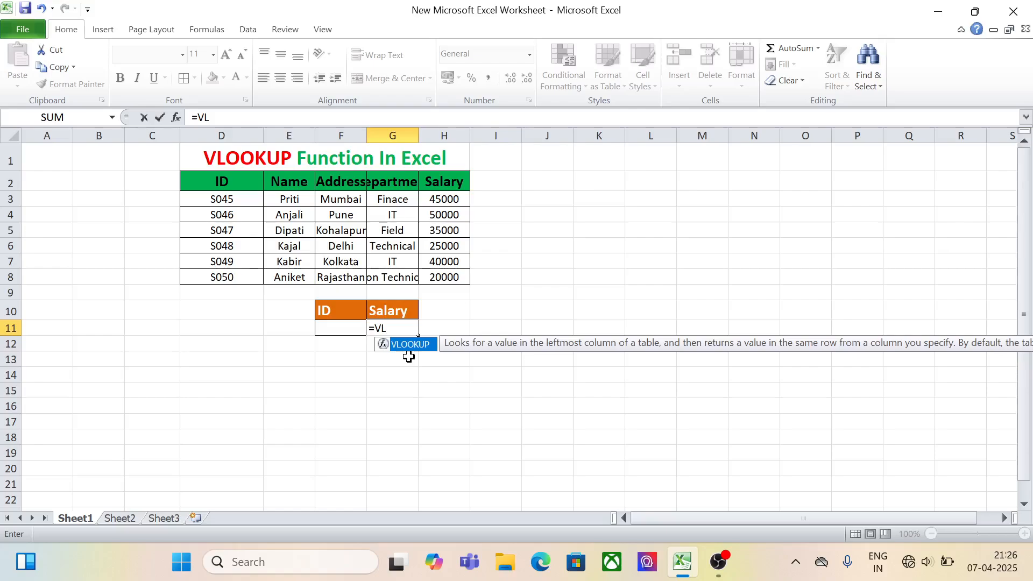
{"action": "double_click", "coordinate": [411, 349]}
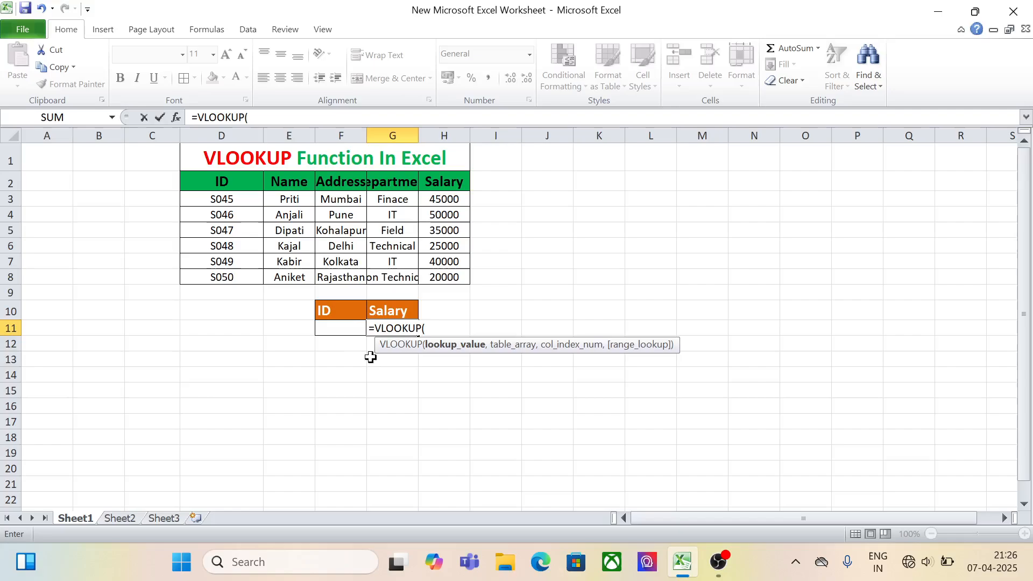
{"action": "left_click", "coordinate": [338, 331]}
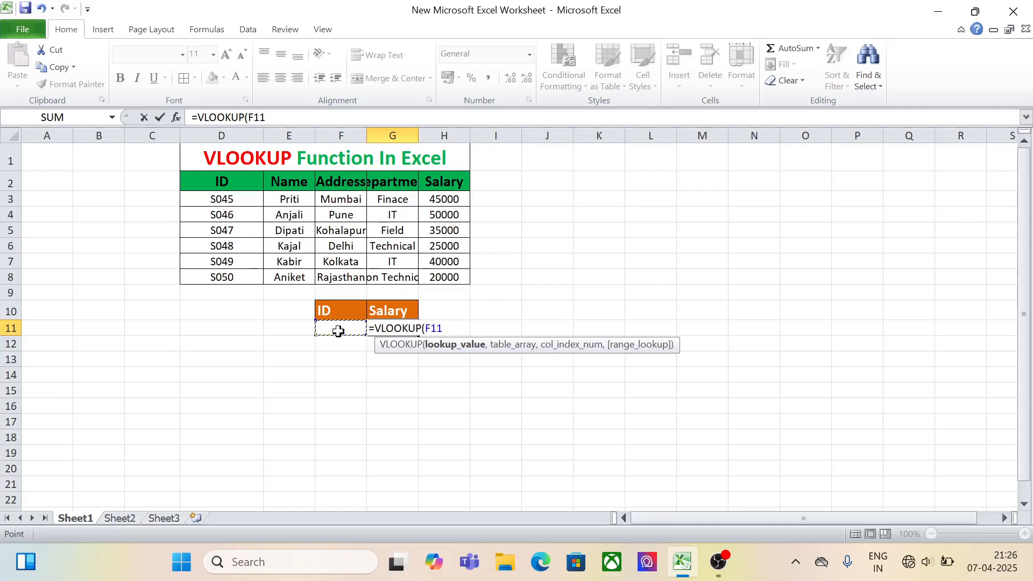
{"action": "type", "text": ","}
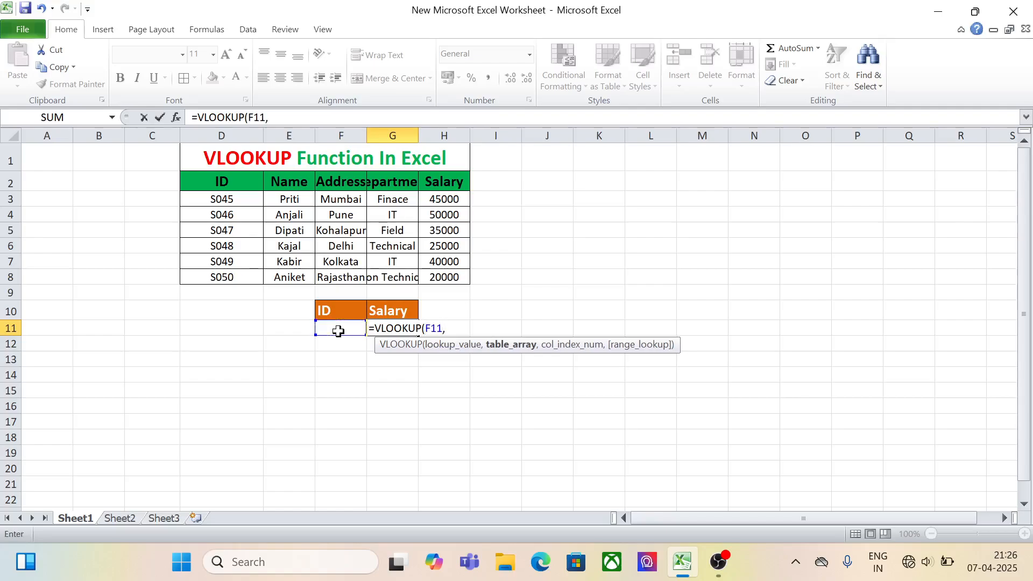
- Set D2:H8 as the table array of the VLOOKUP formula in G11
{"action": "left_click", "coordinate": [225, 182]}
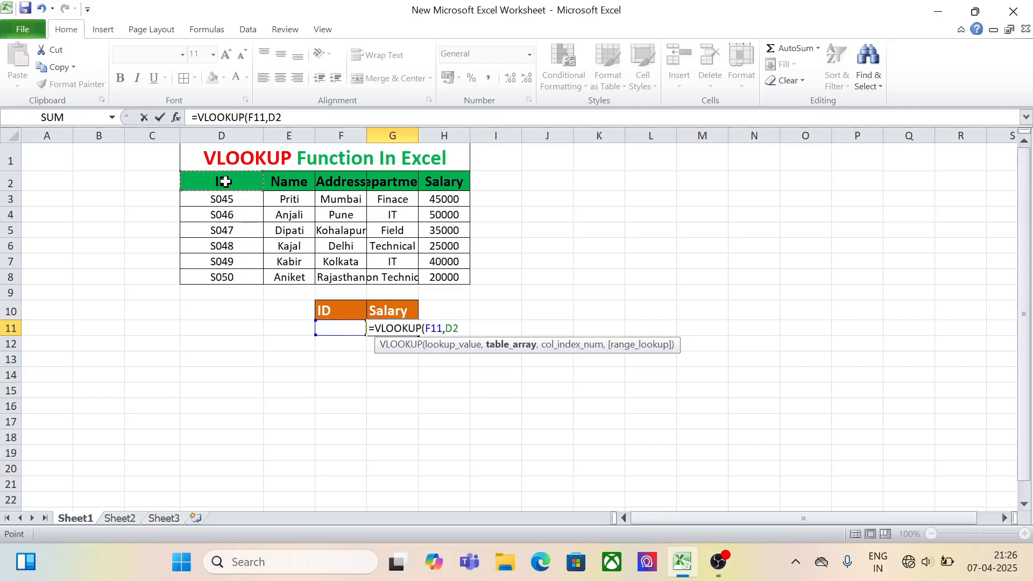
{"action": "key", "text": "shift+Down"}
{"action": "key", "text": "shift+Down"}
{"action": "key", "text": "shift+Down"}
{"action": "key", "text": "shift+Down"}
{"action": "key", "text": "shift+Down"}
{"action": "key", "text": "shift+Down"}
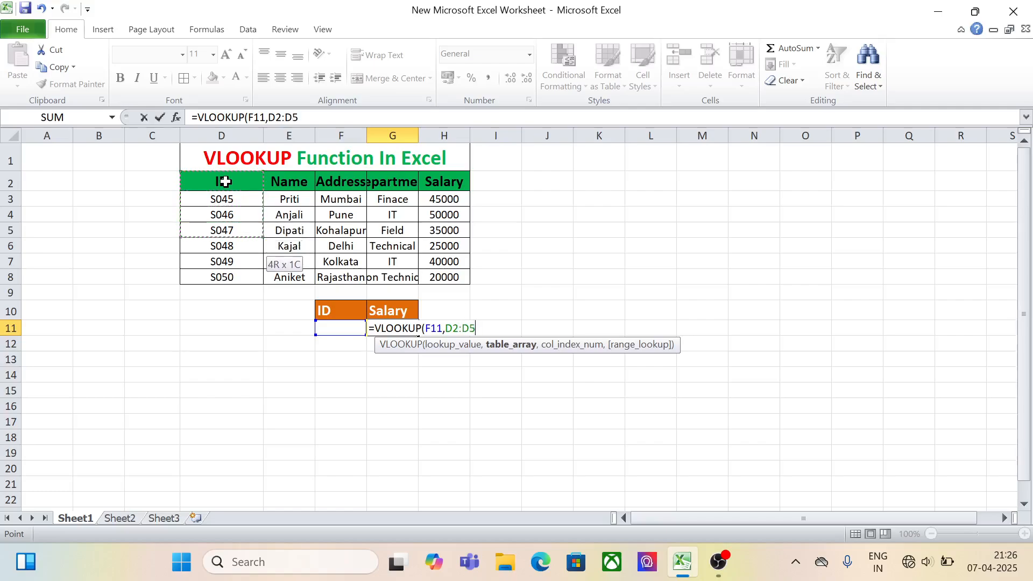
{"action": "key", "text": "shift+Right"}
{"action": "key", "text": "shift+Right"}
{"action": "key", "text": "shift+Right"}
{"action": "key", "text": "shift+Right"}
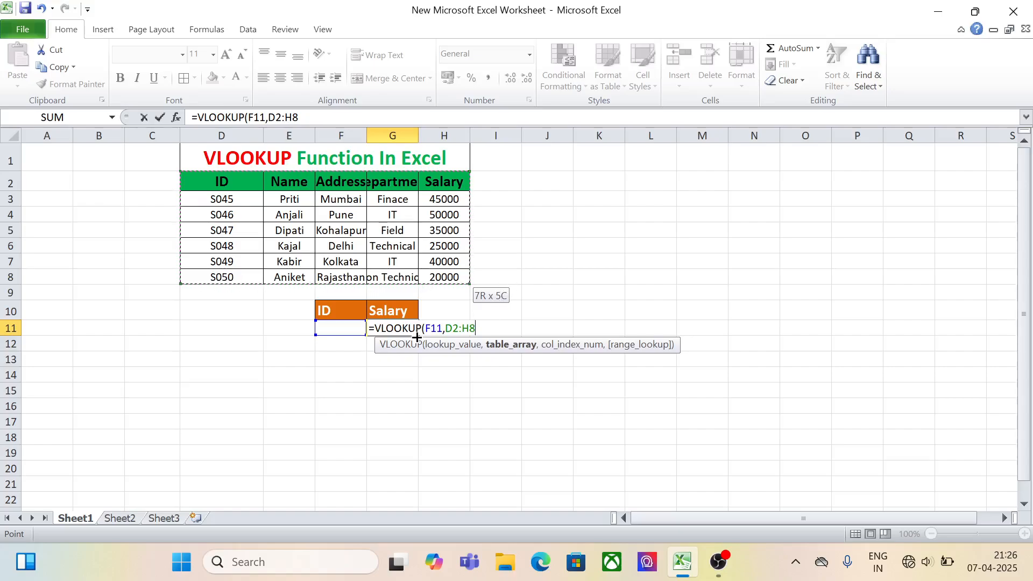
{"action": "type", "text": ","}
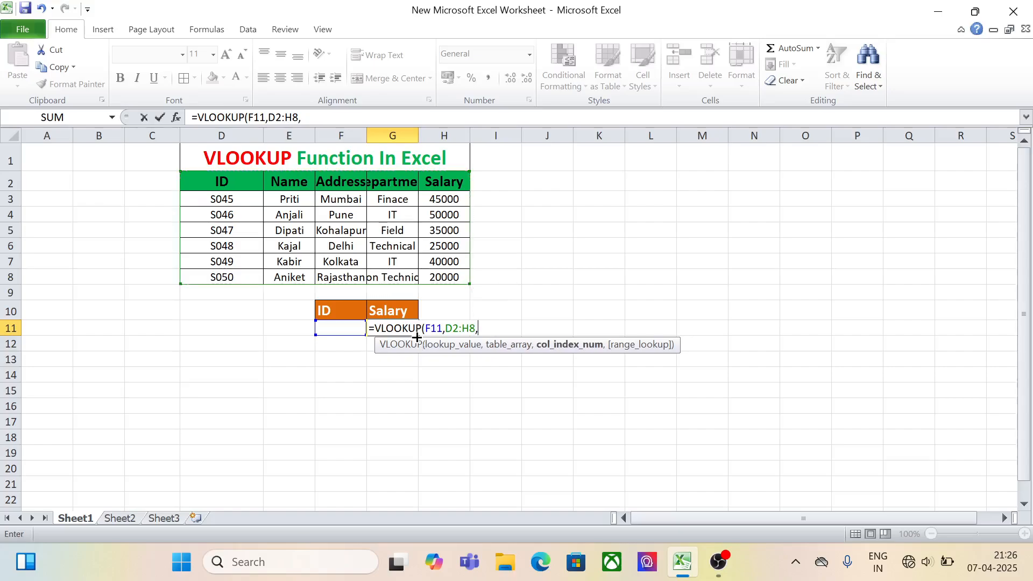
- Complete the VLOOKUP formula in G11 with column index 5 and range lookup 0
{"action": "type", "text": "5,"}
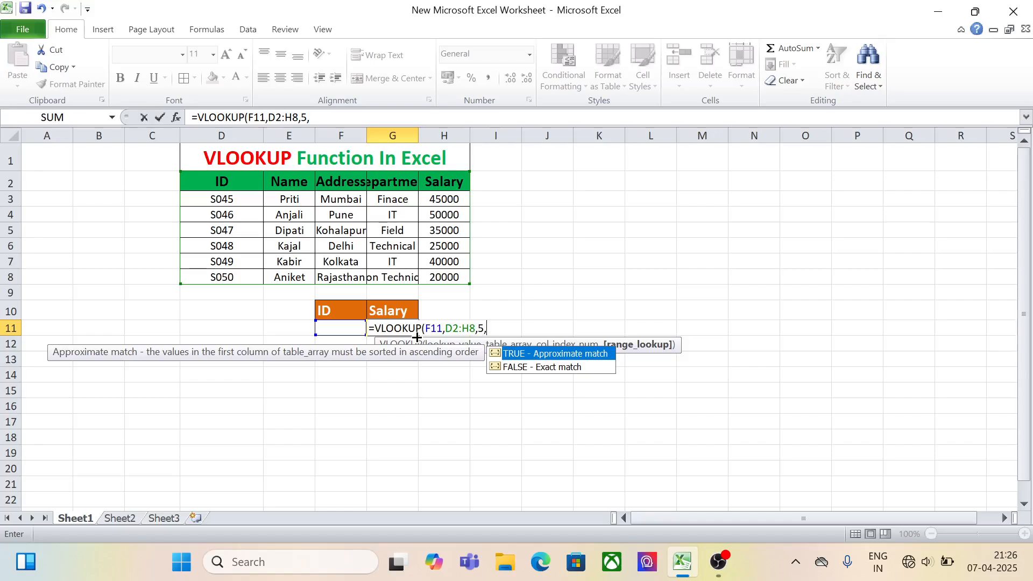
{"action": "type", "text": "0)"}
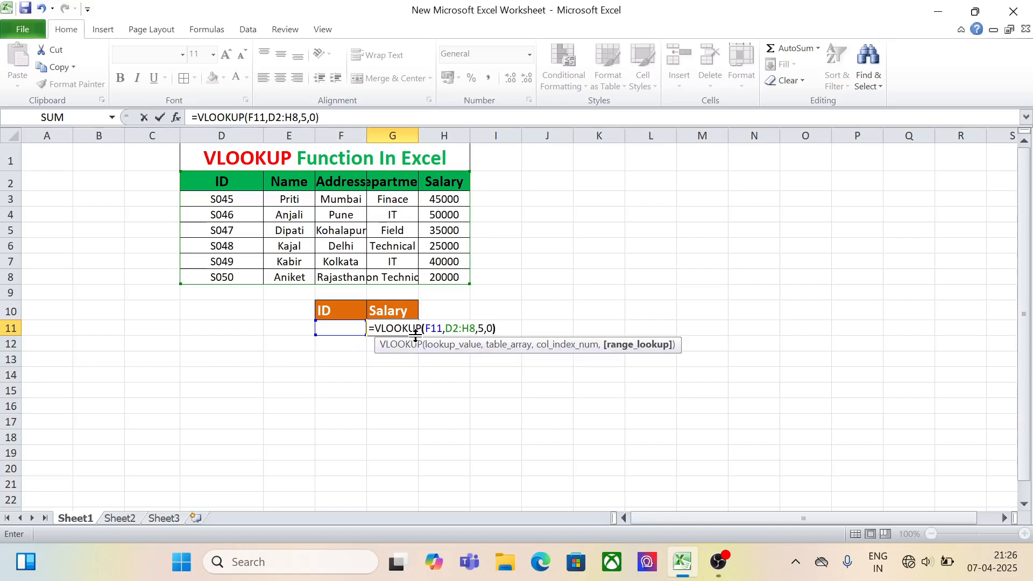
{"action": "key", "text": "Return"}
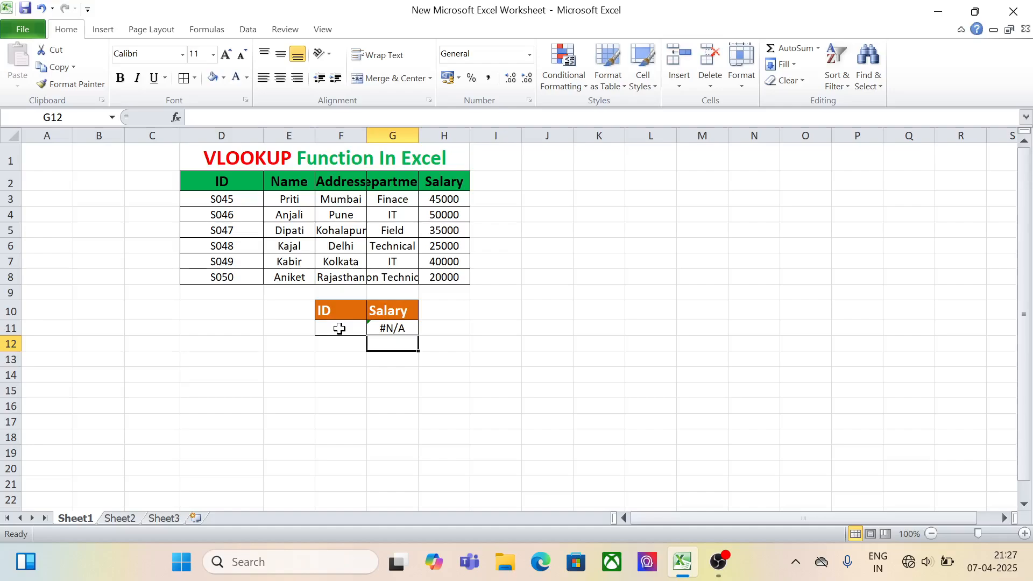
{"action": "type", "text": "S0"}
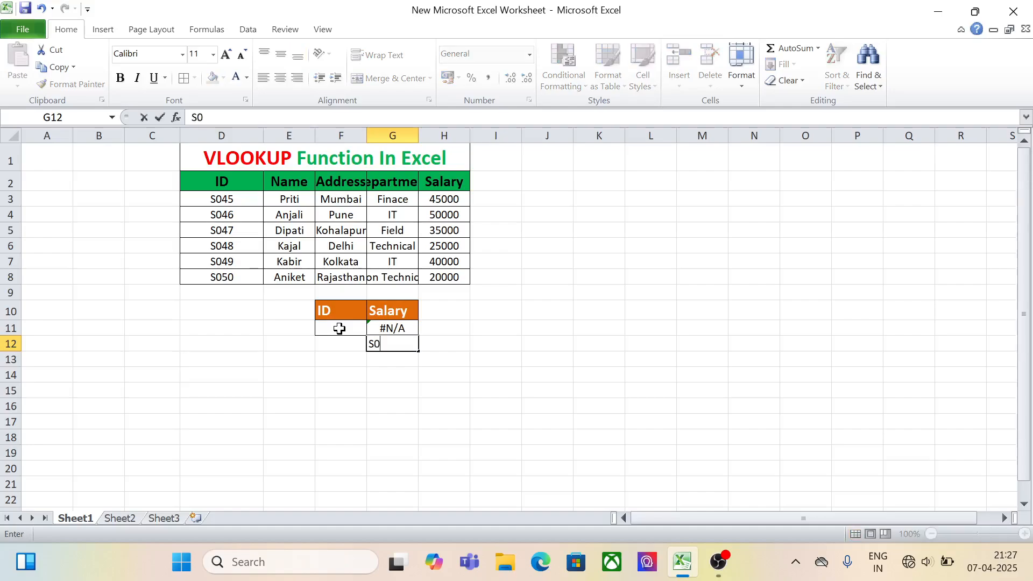
{"action": "type", "text": "47"}
{"action": "key", "text": "BackSpace"}
{"action": "key", "text": "BackSpace"}
{"action": "key", "text": "BackSpace"}
{"action": "key", "text": "BackSpace"}
- Enter the ID listed in D5 into F11 as the value to look up
{"action": "left_click", "coordinate": [327, 326]}
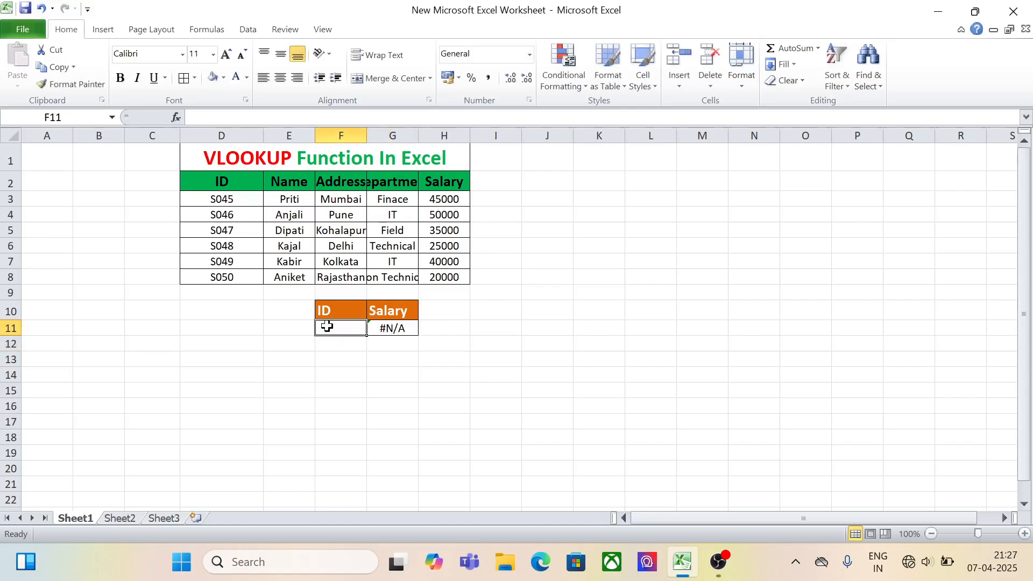
{"action": "type", "text": "S047"}
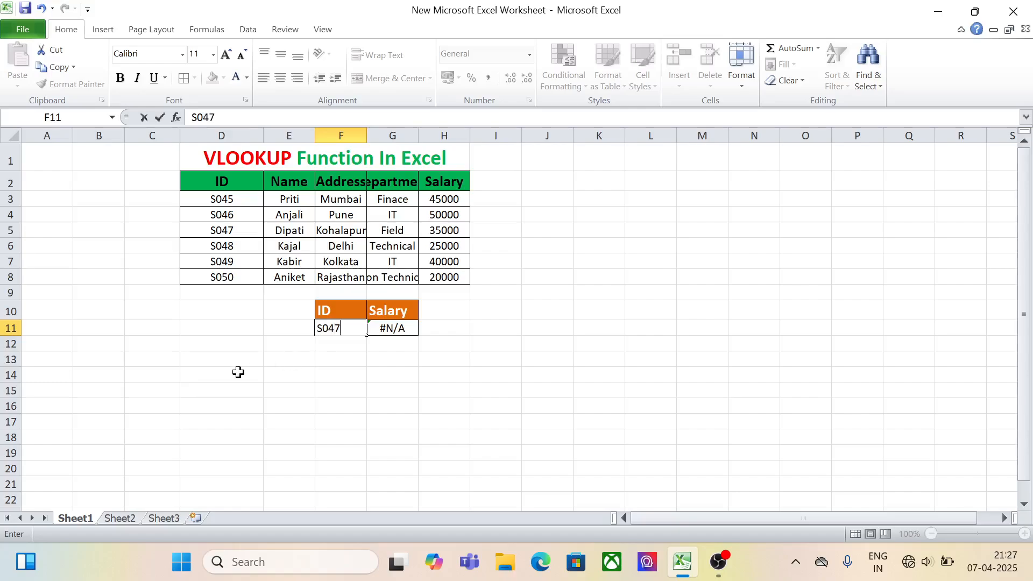
{"action": "key", "text": "Return"}
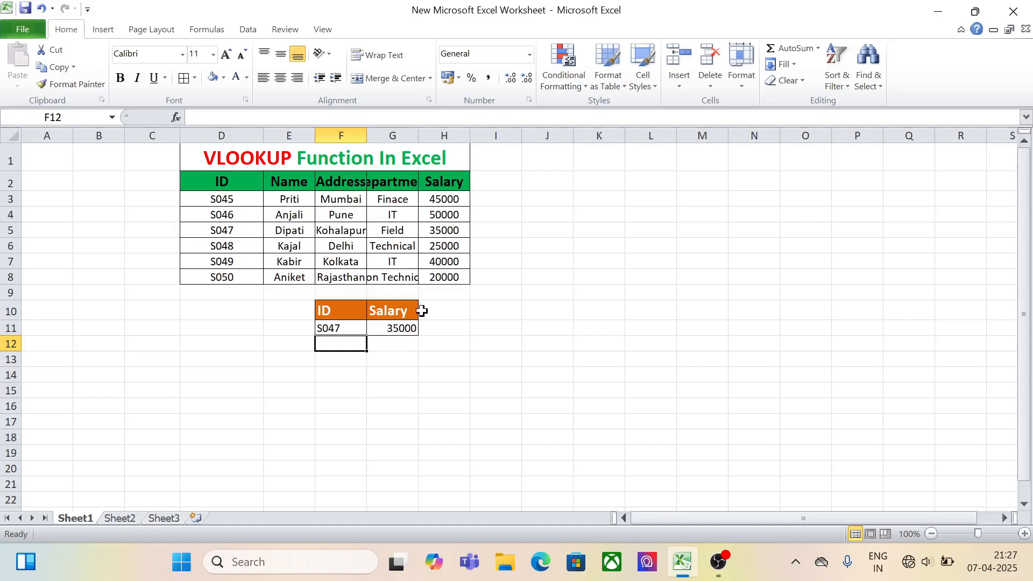
- Clear the lookup ID in F11 and the VLOOKUP formula in G11
{"action": "left_click", "coordinate": [351, 328]}
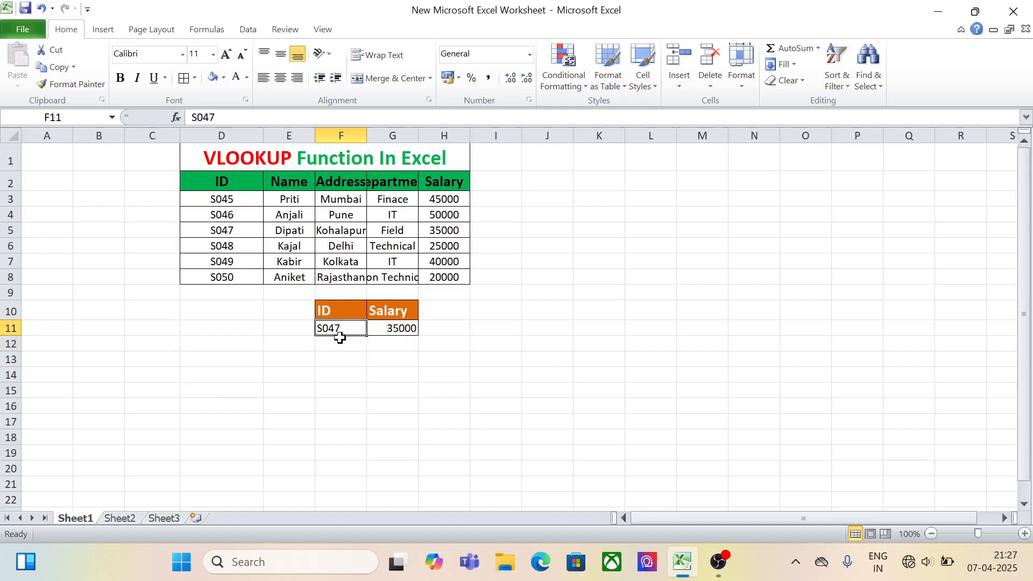
{"action": "key", "text": "BackSpace"}
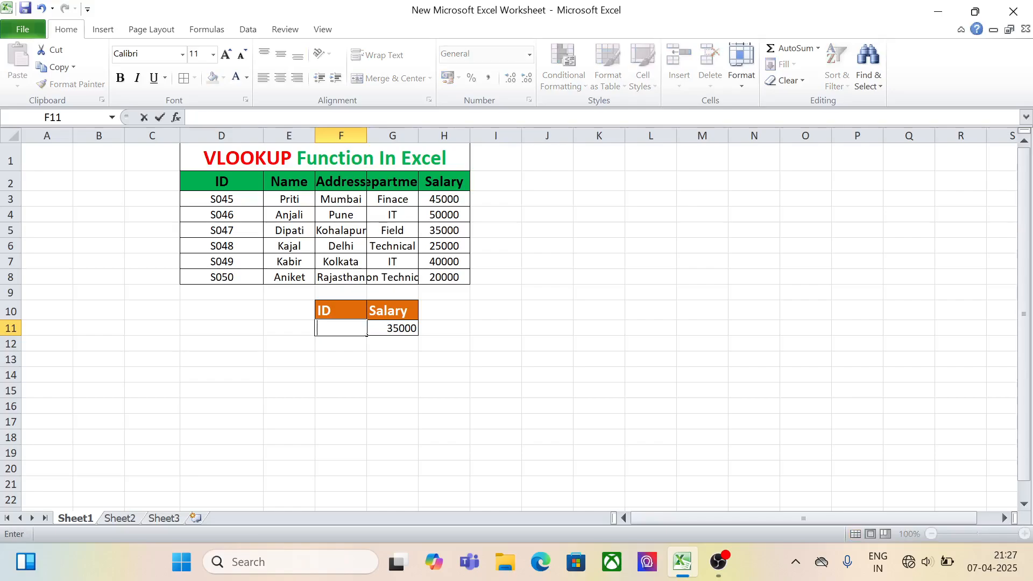
{"action": "left_click", "coordinate": [405, 327]}
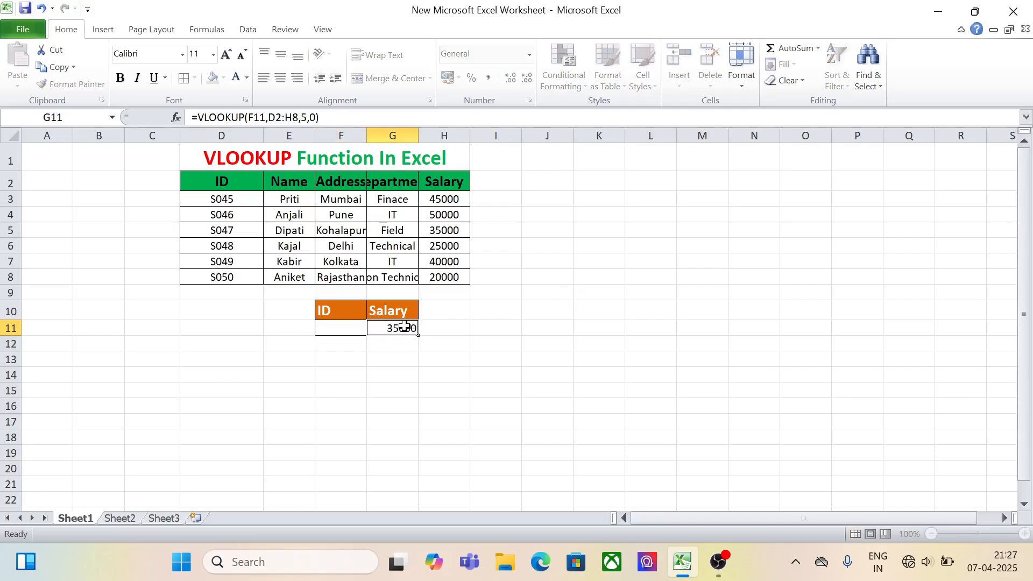
{"action": "key", "text": "Delete"}
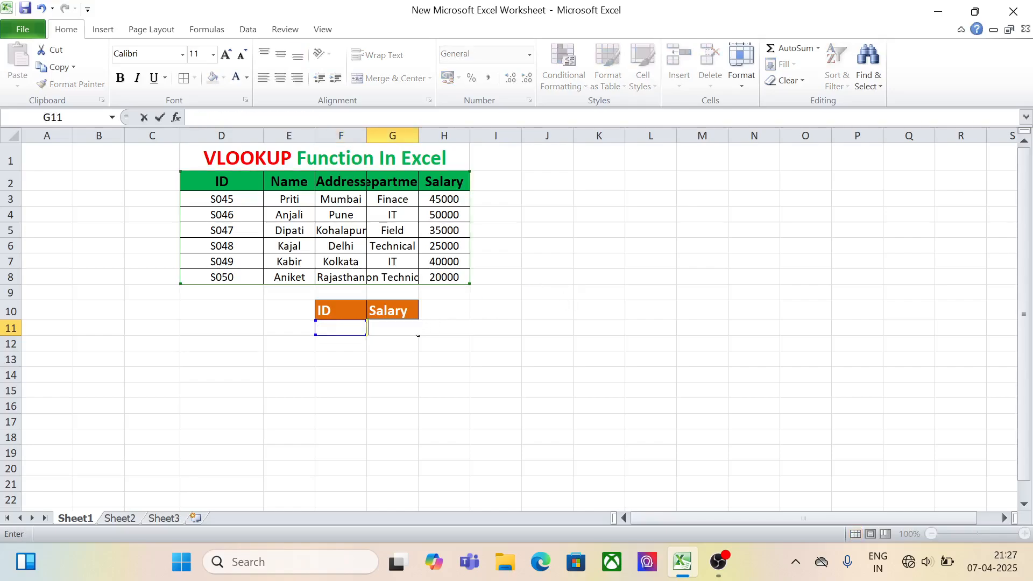
{"action": "left_click", "coordinate": [420, 354]}
- Begin a new VLOOKUP formula in the empty Salary cell G11, using F11 as the lookup value
{"action": "left_click", "coordinate": [405, 328]}
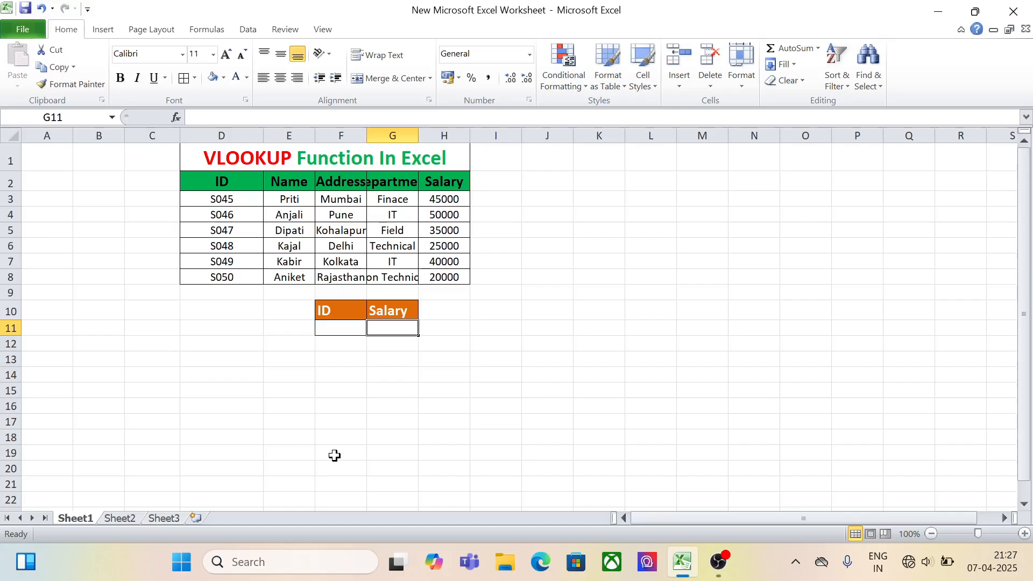
{"action": "type", "text": "="}
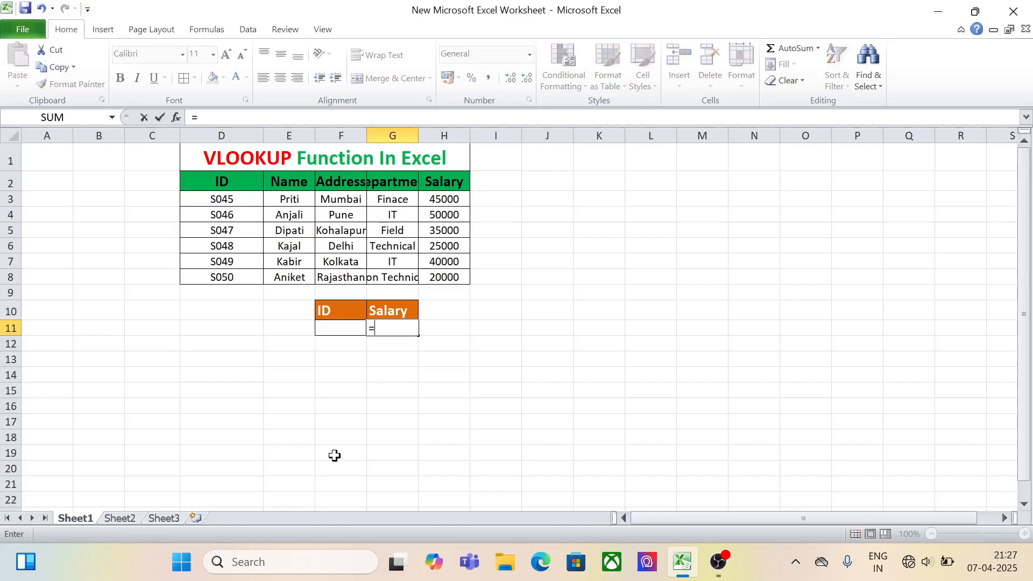
{"action": "type", "text": "VLOOK"}
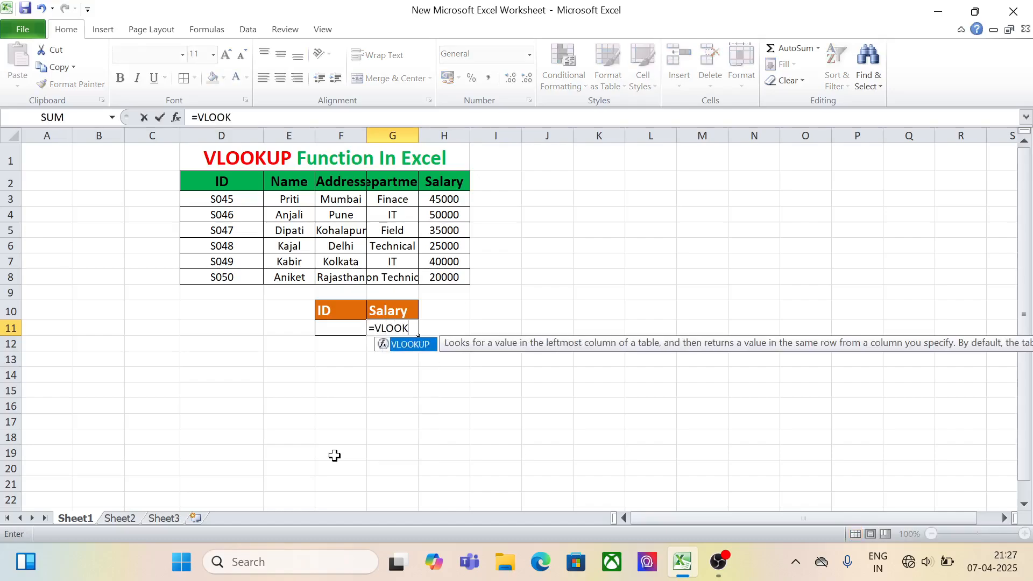
{"action": "type", "text": "UP("}
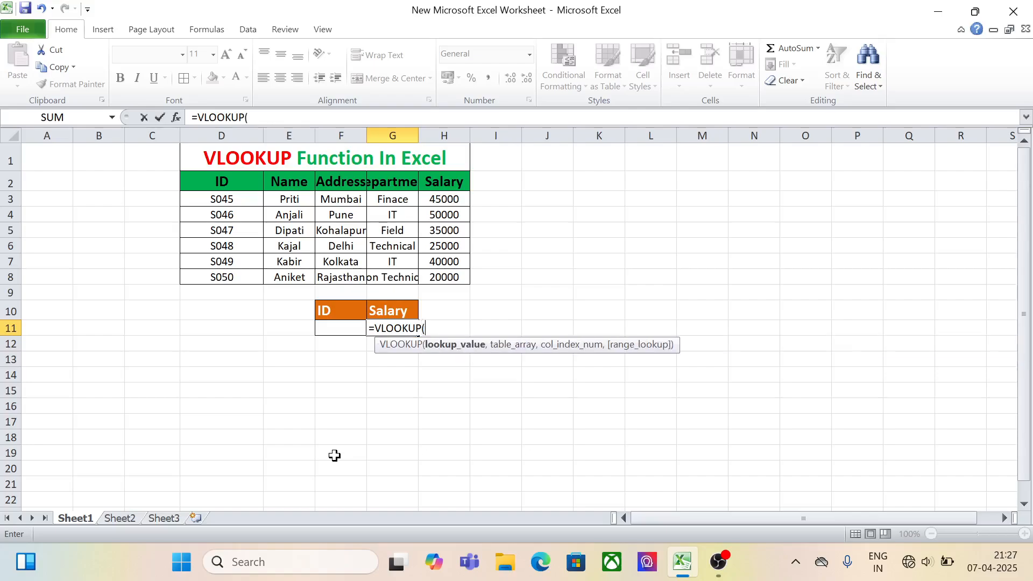
{"action": "left_click", "coordinate": [345, 328]}
{"action": "type", "text": ","}
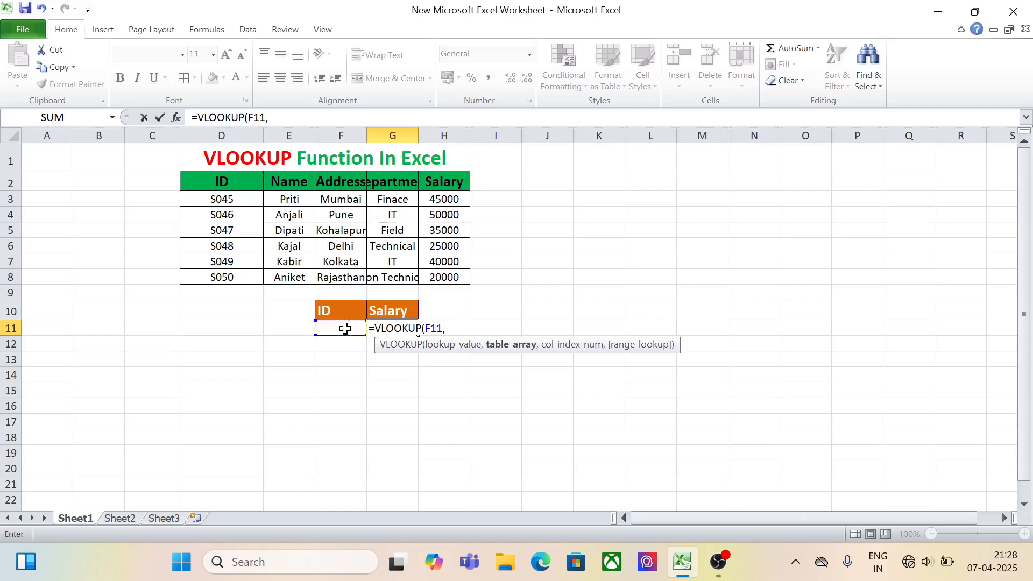
- Complete the formula in G11 with table array D2:H8, column index 5 and range lookup FALSE
{"action": "left_click", "coordinate": [211, 183]}
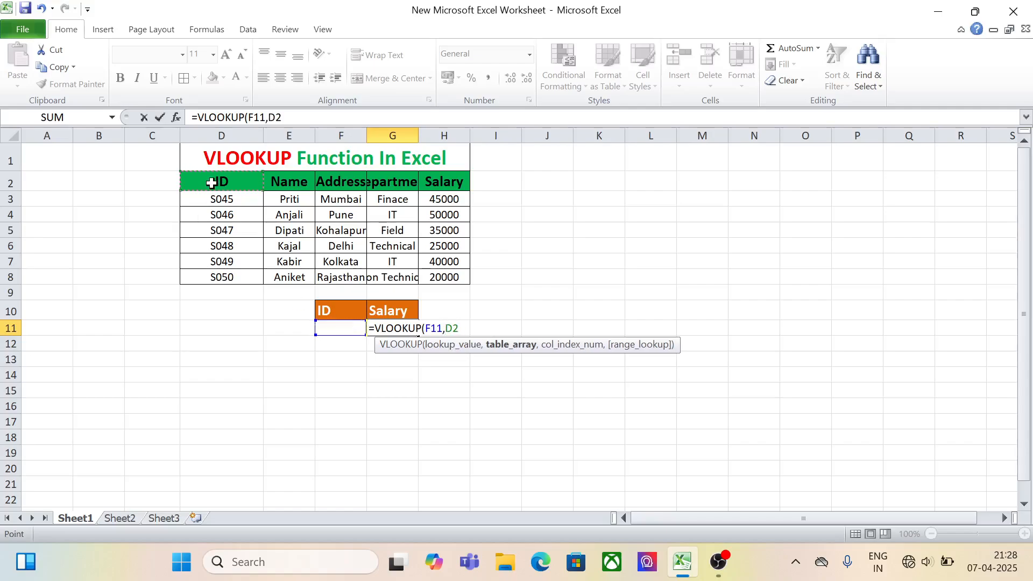
{"action": "left_click_drag", "start_coordinate": [211, 183], "coordinate": [467, 284]}
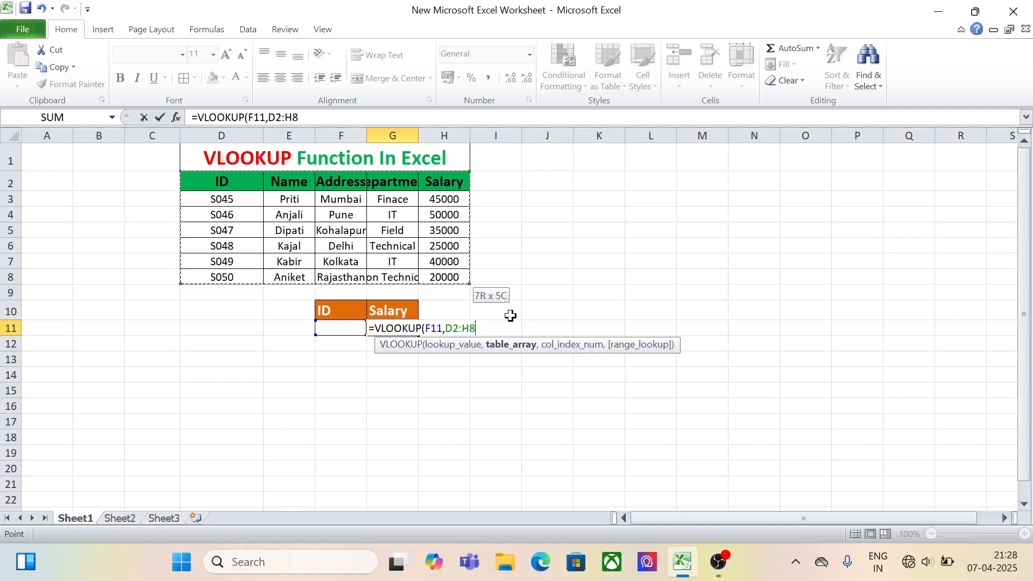
{"action": "type", "text": ","}
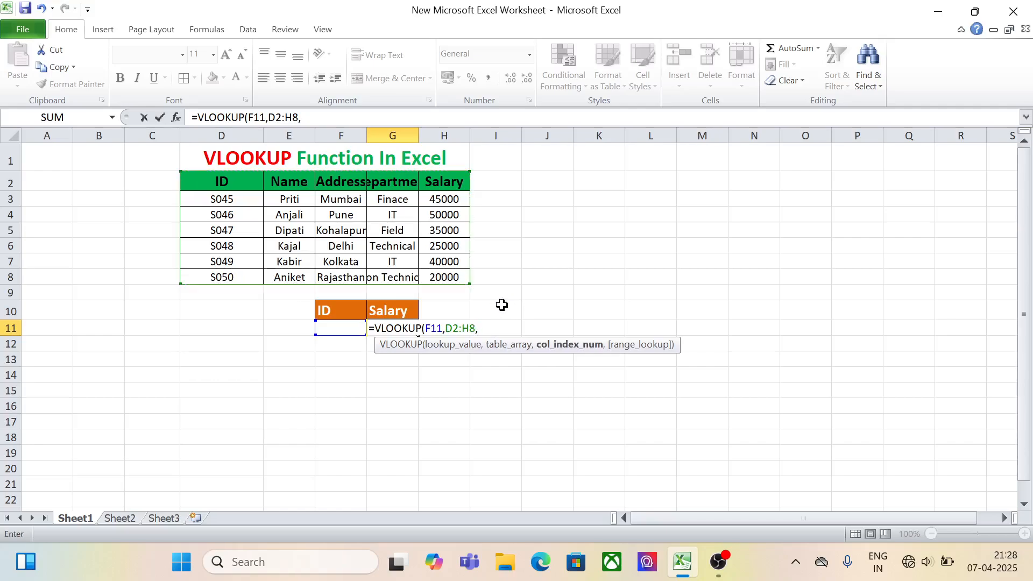
{"action": "type", "text": "5,"}
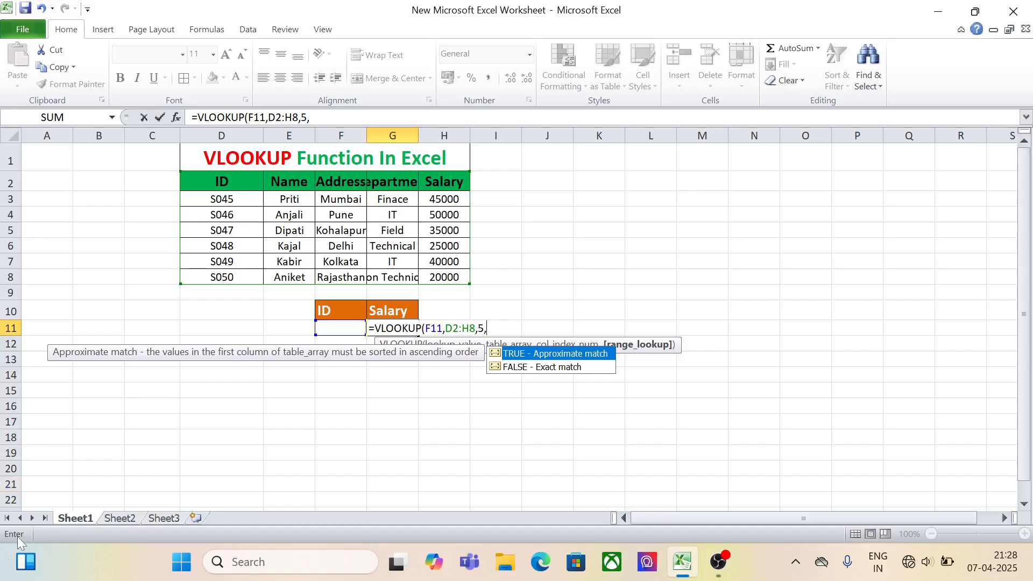
{"action": "type", "text": "fALS"}
{"action": "type", "text": "E)"}
{"action": "key", "text": "Return"}
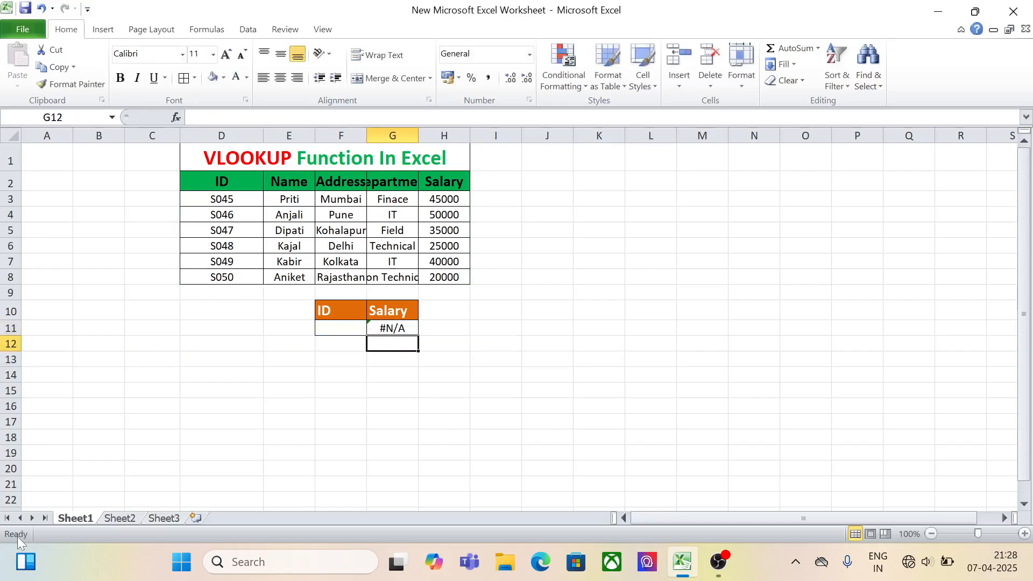
- Enter the ID listed in D8 into F11 in lowercase to look up its salary
{"action": "left_click", "coordinate": [334, 326]}
{"action": "type", "text": "s"}
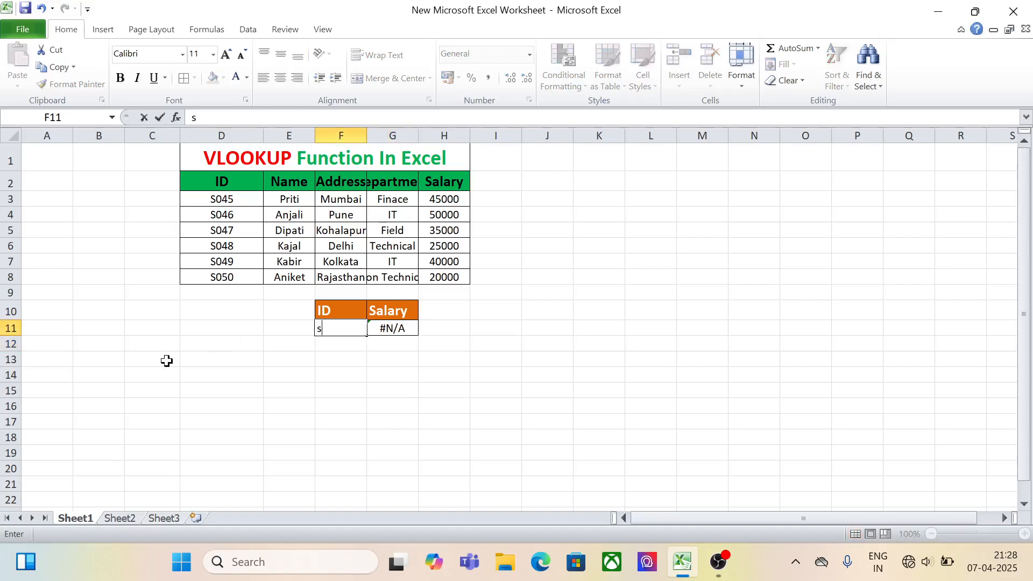
{"action": "type", "text": "050"}
{"action": "key", "text": "Return"}
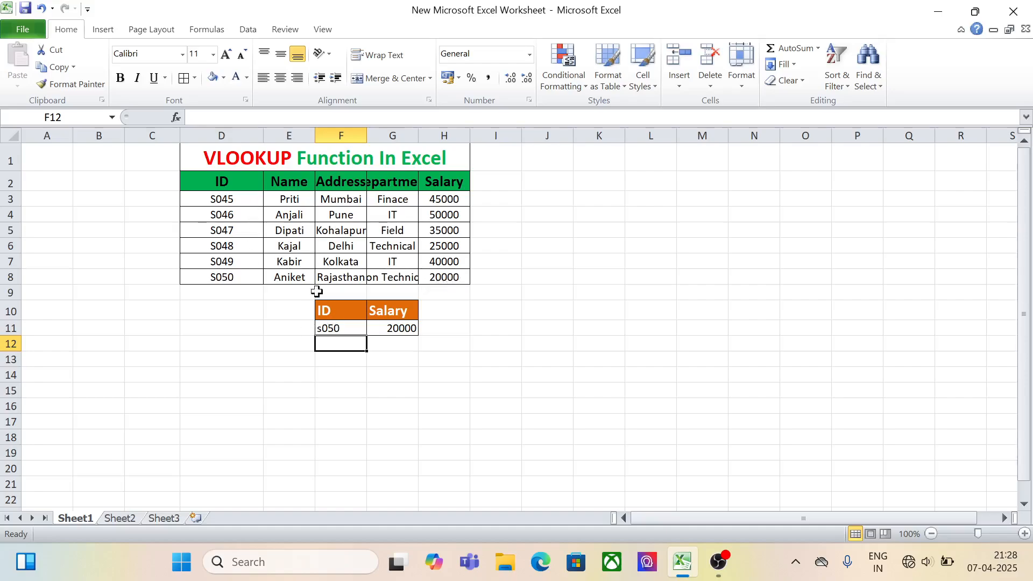
- Replace the lookup ID in F11 with the ID listed in D3
{"action": "left_click", "coordinate": [339, 329]}
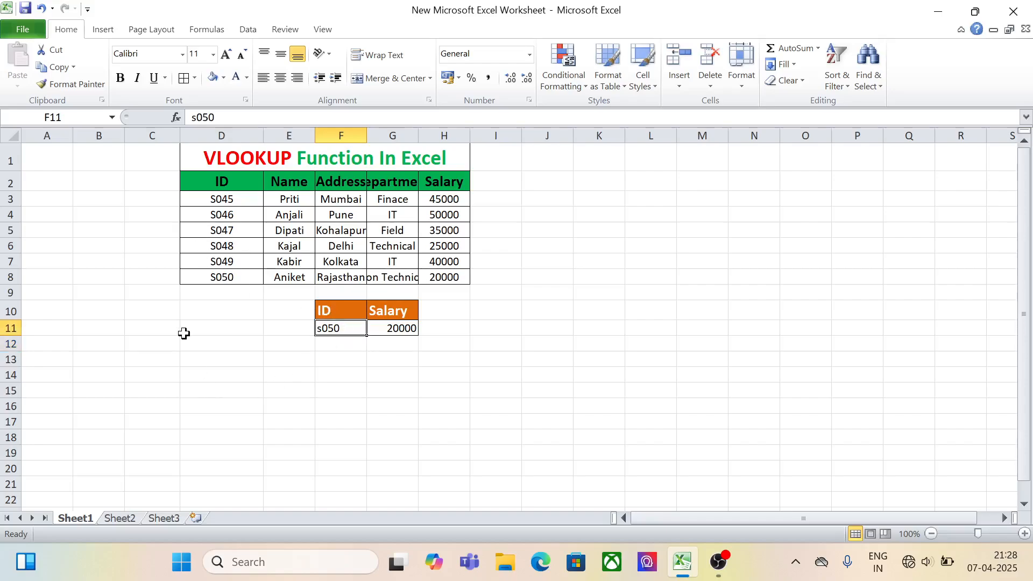
{"action": "type", "text": "s"}
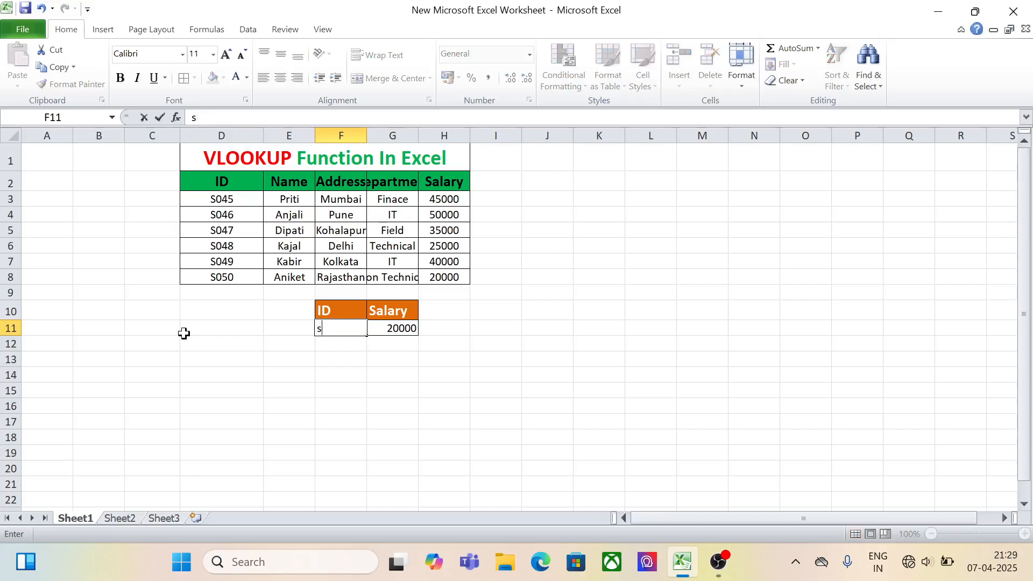
{"action": "key", "text": "BackSpace"}
{"action": "type", "text": "S045"}
{"action": "key", "text": "Return"}
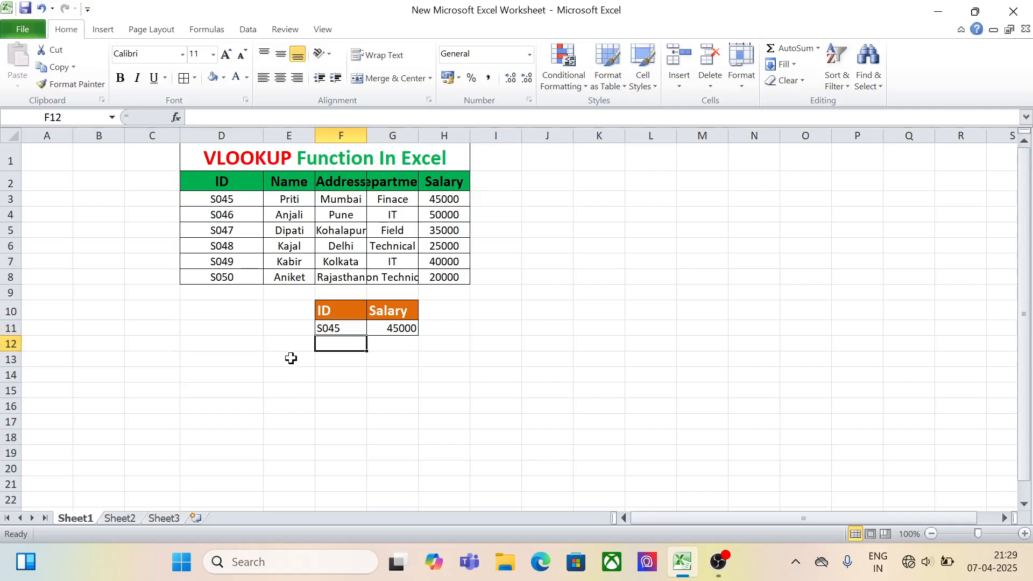
- Replace the lookup ID in F11 with the ID listed in D6 to look up its salary
{"action": "key", "text": "Up"}
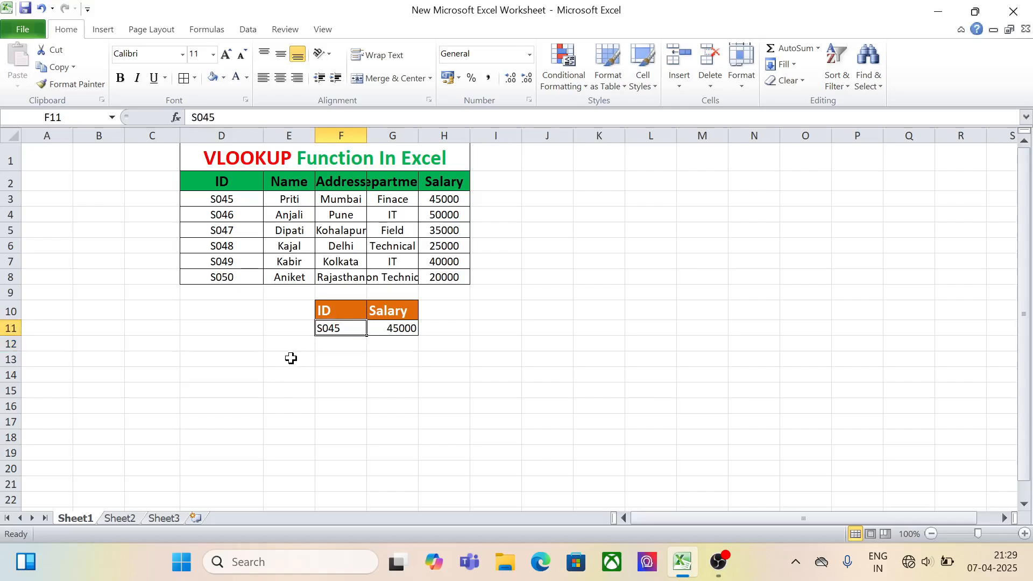
{"action": "type", "text": "S"}
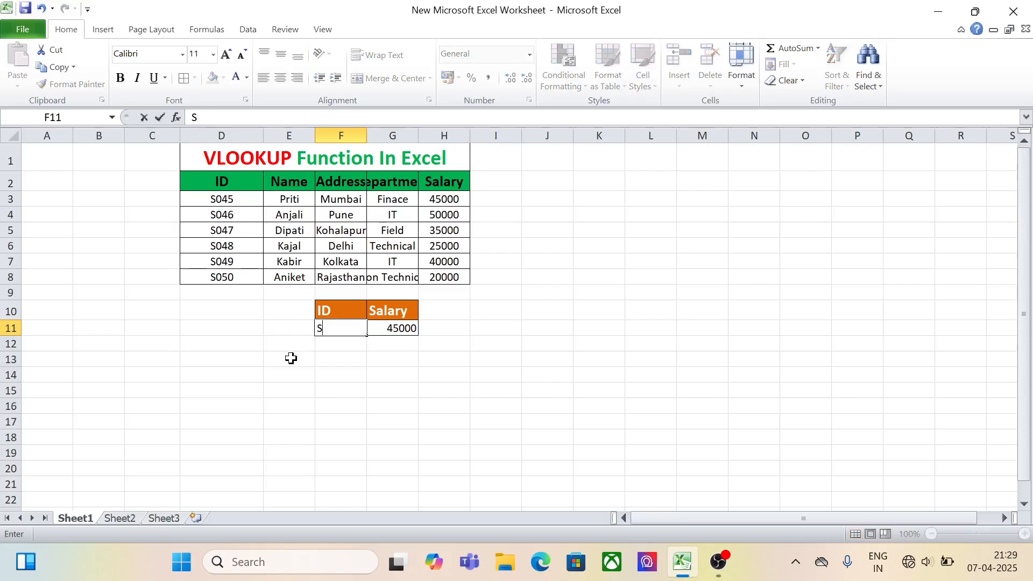
{"action": "type", "text": "048"}
{"action": "key", "text": "Return"}
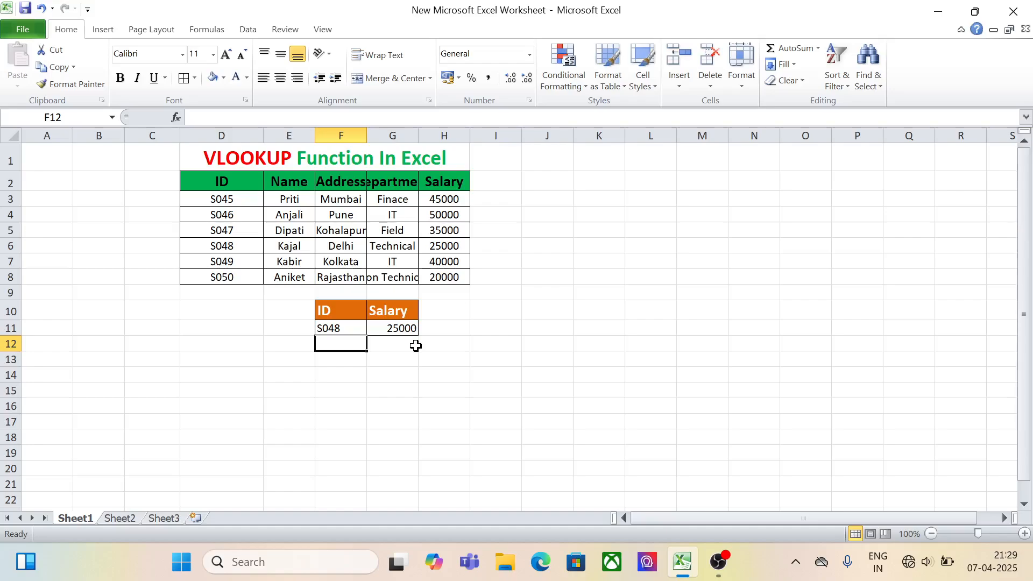
{"action": "mouse_move", "coordinate": [714, 570]}
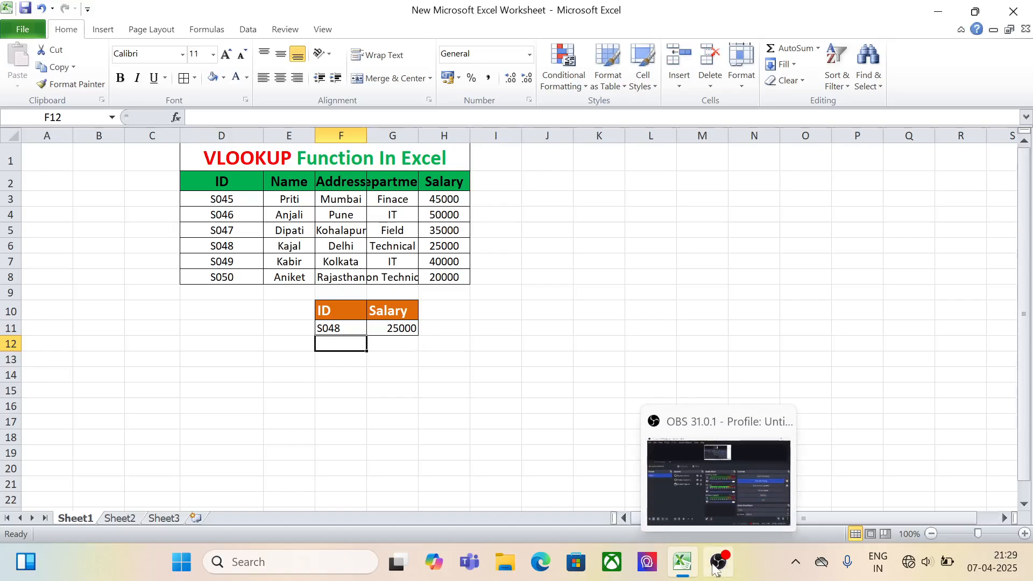
{"action": "left_click", "coordinate": [741, 463]}
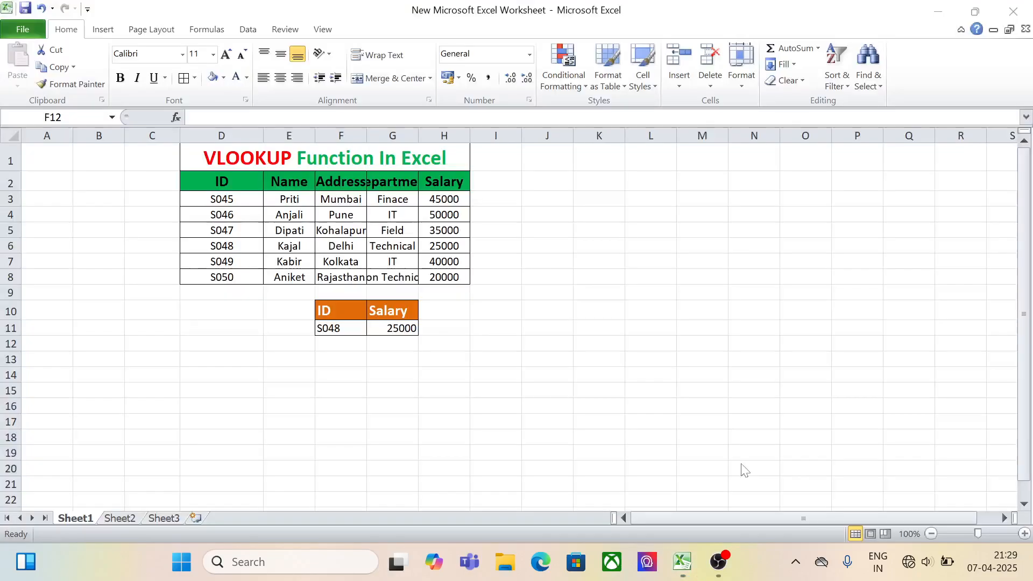
{"action": "left_click", "coordinate": [719, 560]}
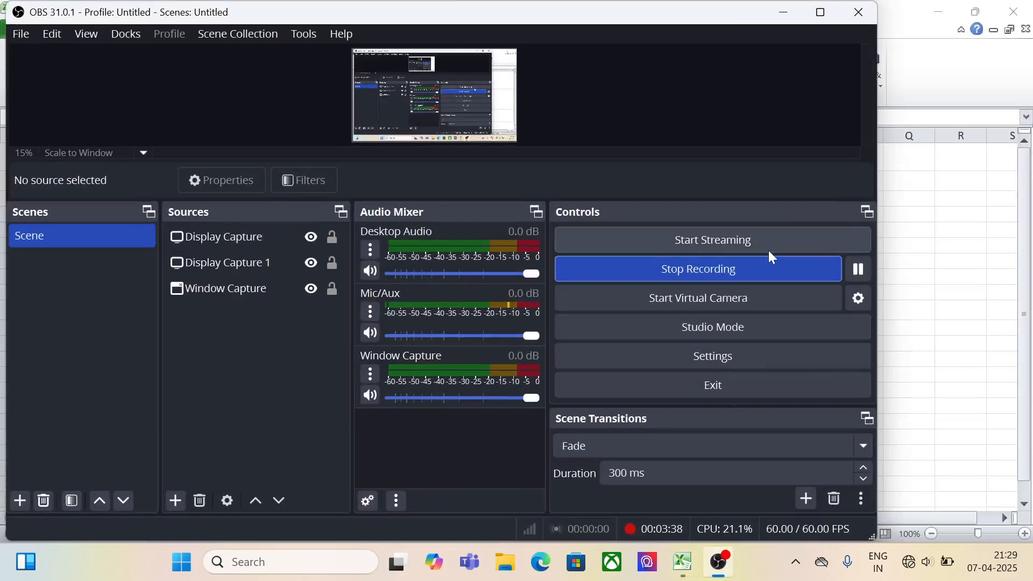